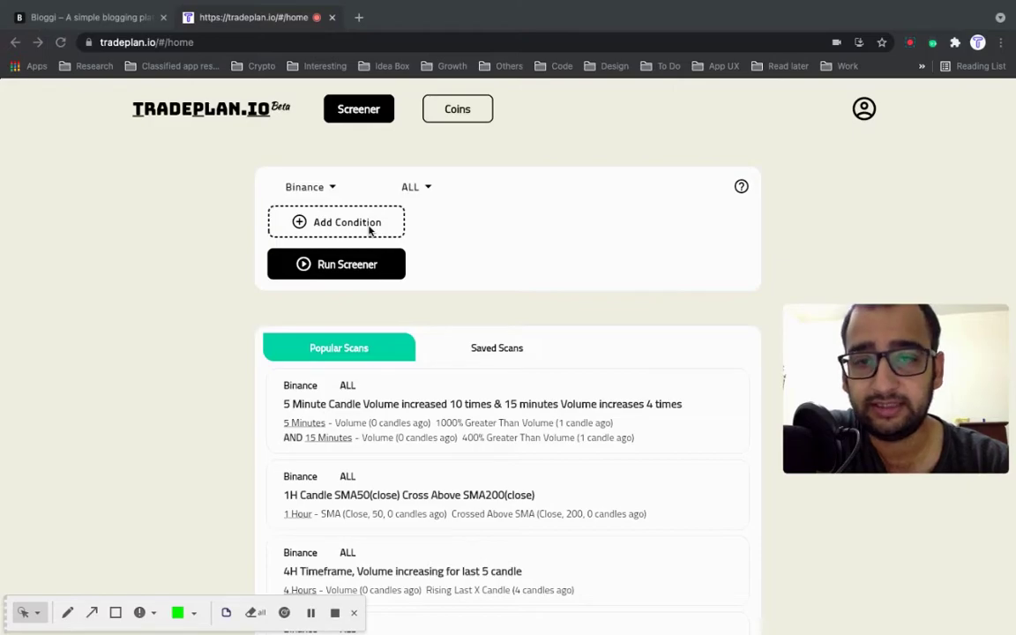
- Load the popular scan "4H Timeframe, Volume increasing for last 5 candle", remove its condition and reset the screener
scroll(346, 438, "down", 5)
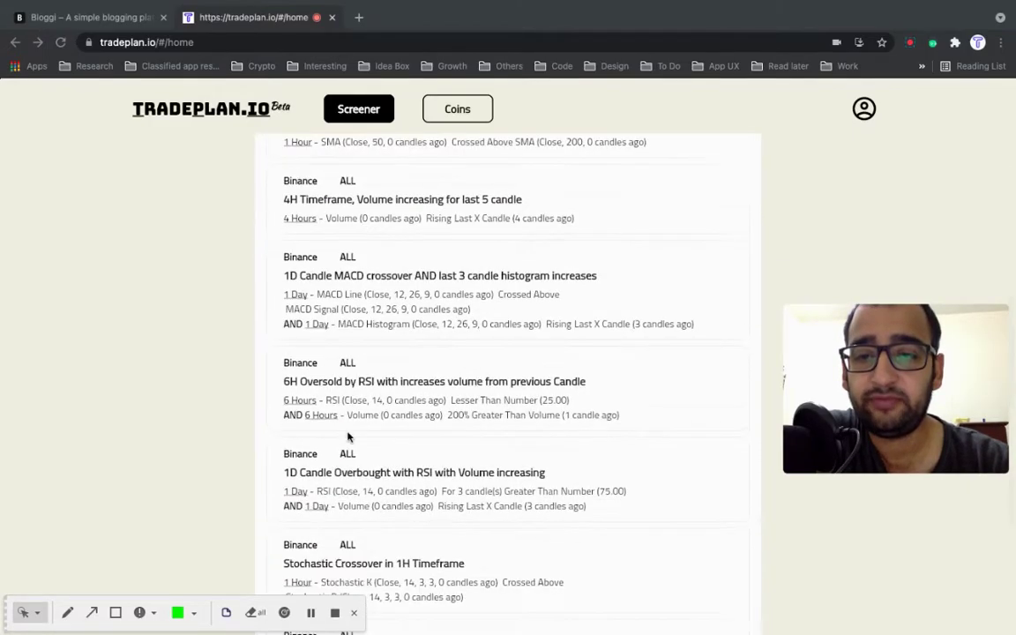
scroll(347, 436, "down", 3)
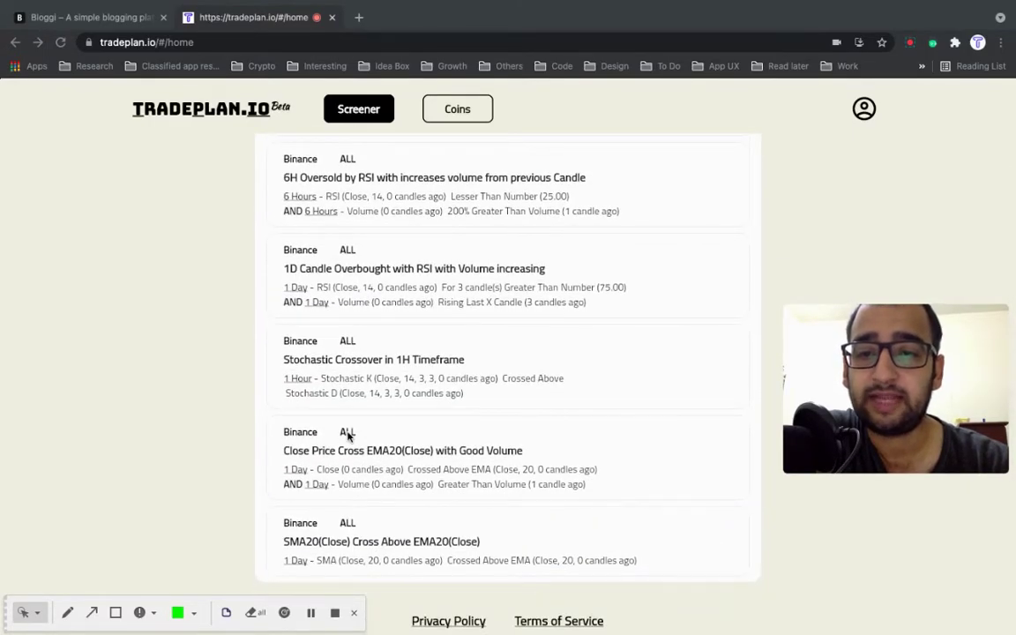
scroll(348, 436, "up", 3)
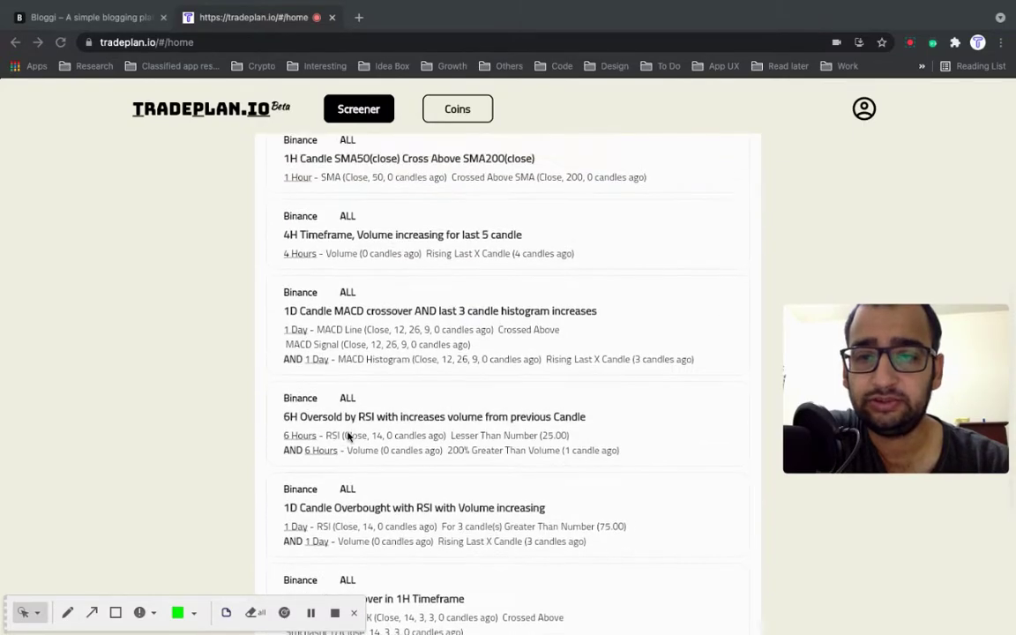
left_click(367, 240)
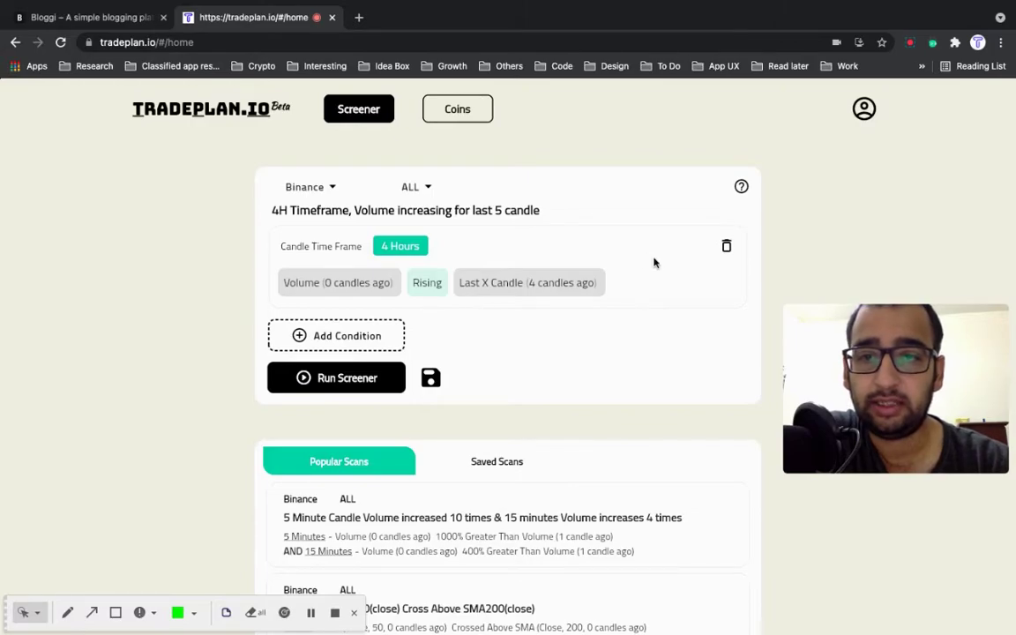
left_click(727, 247)
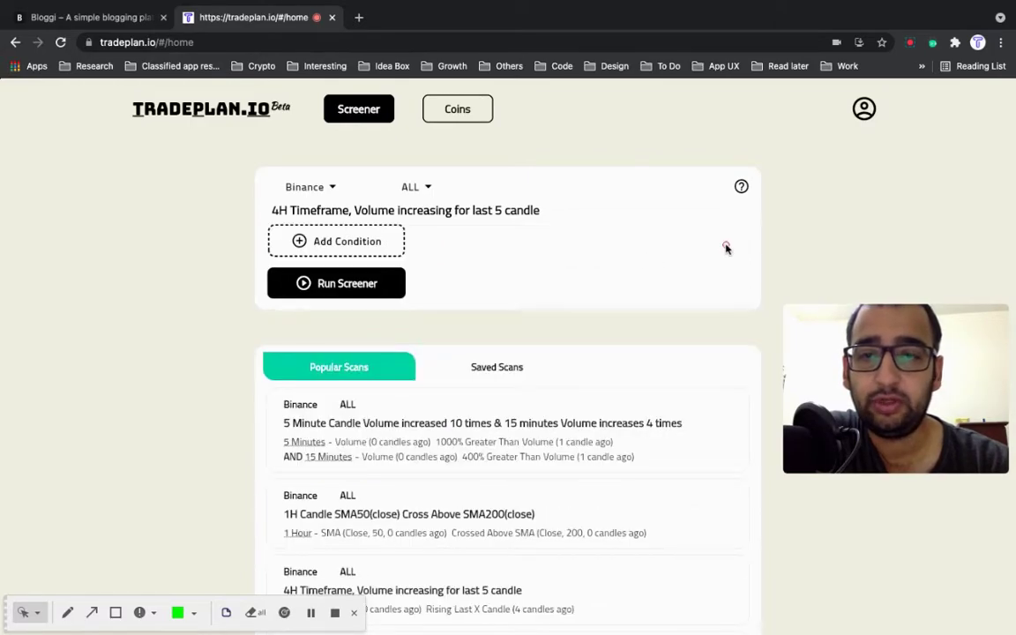
left_click(242, 115)
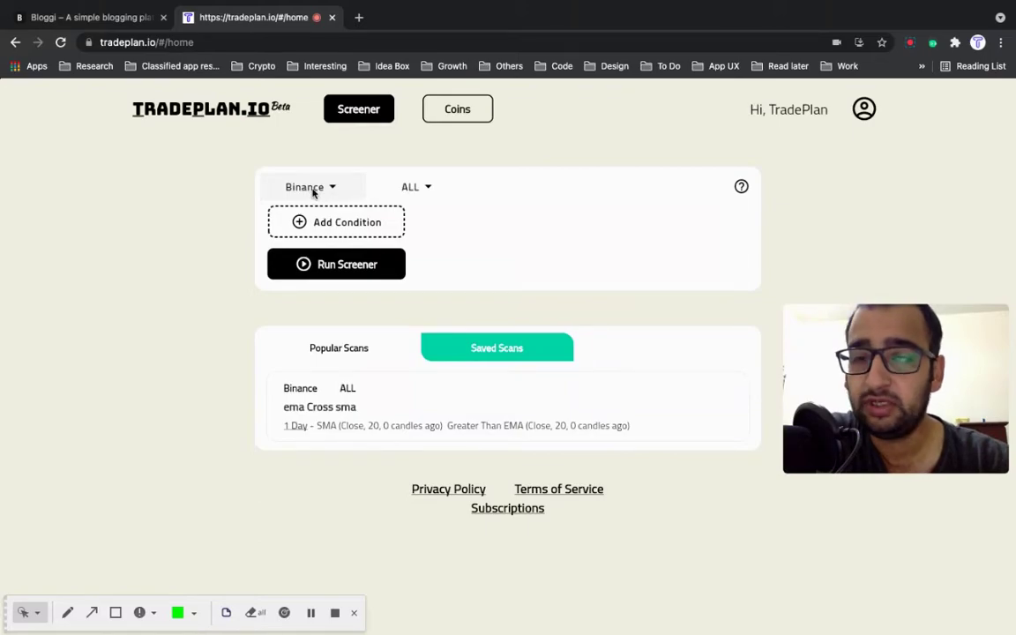
- Choose Binance as the exchange and review the available quote assets
left_click(313, 188)
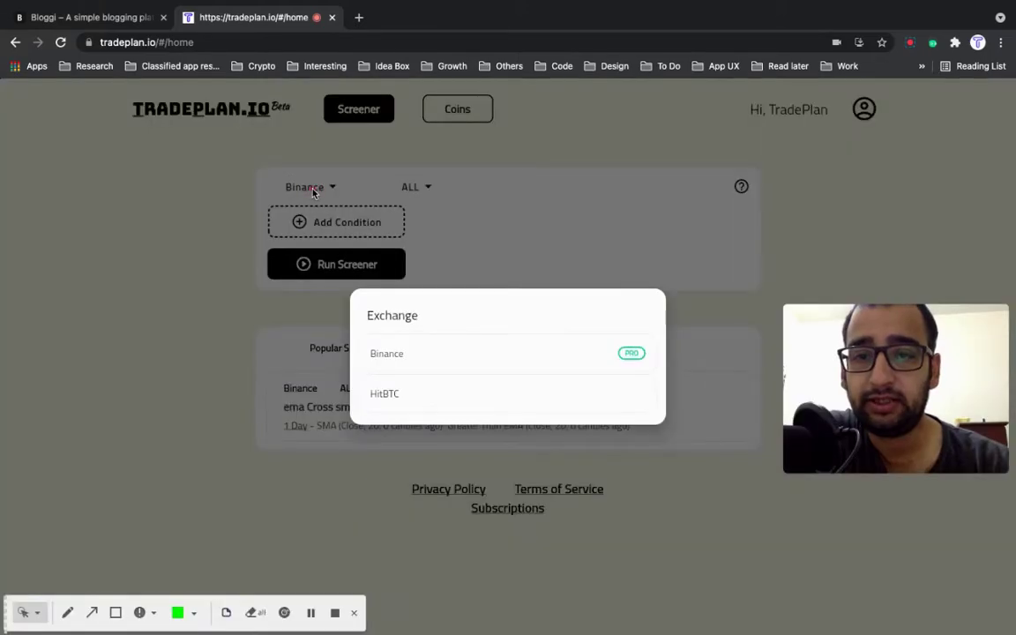
left_click(396, 356)
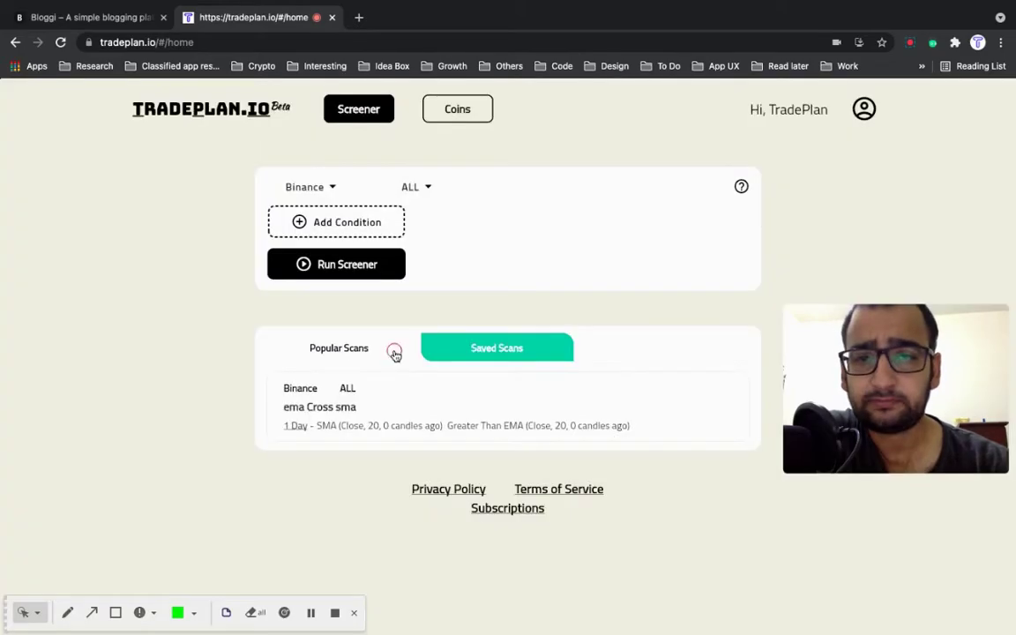
left_click(422, 197)
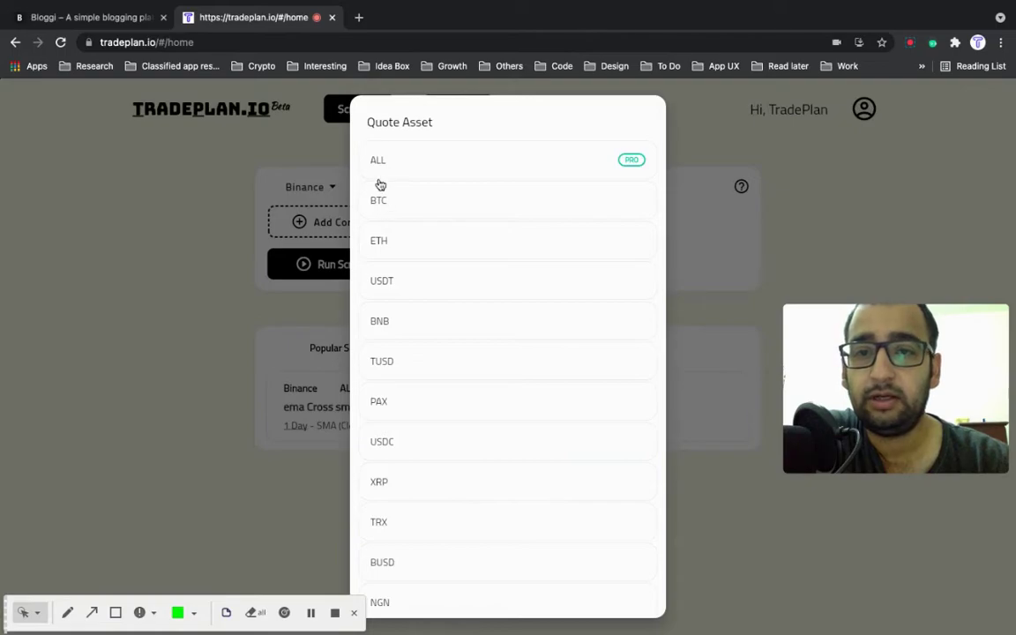
left_click(249, 233)
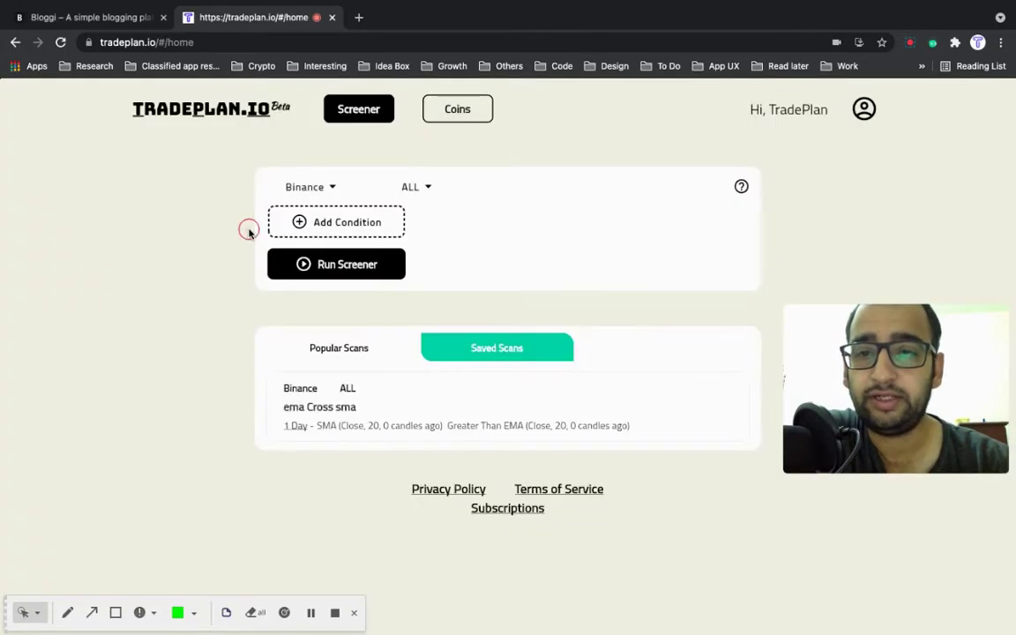
- Add a screening condition with a candle time frame of 1 Day
left_click(343, 225)
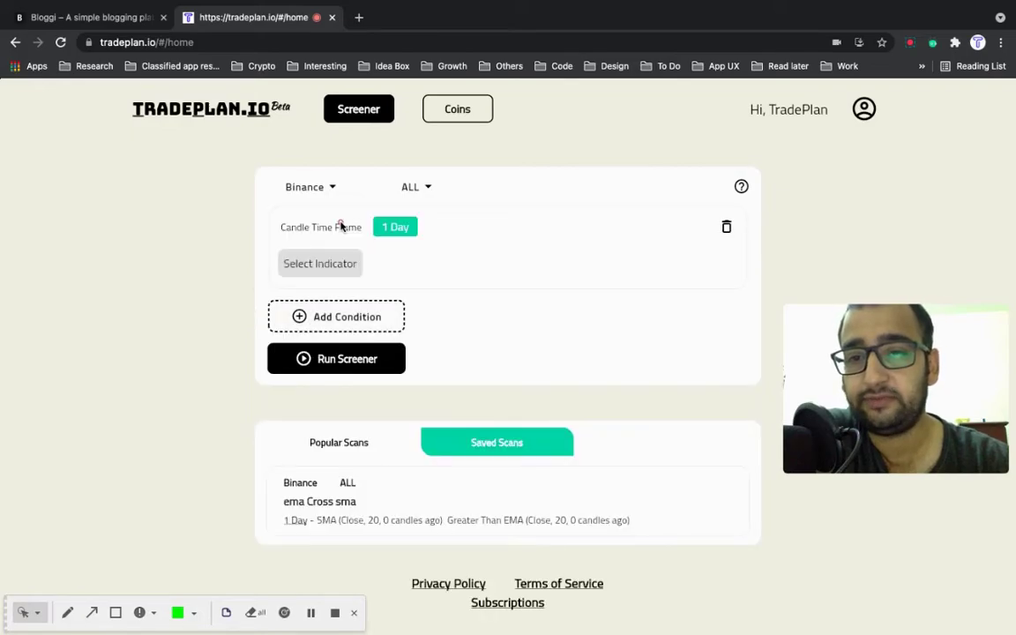
left_click(402, 229)
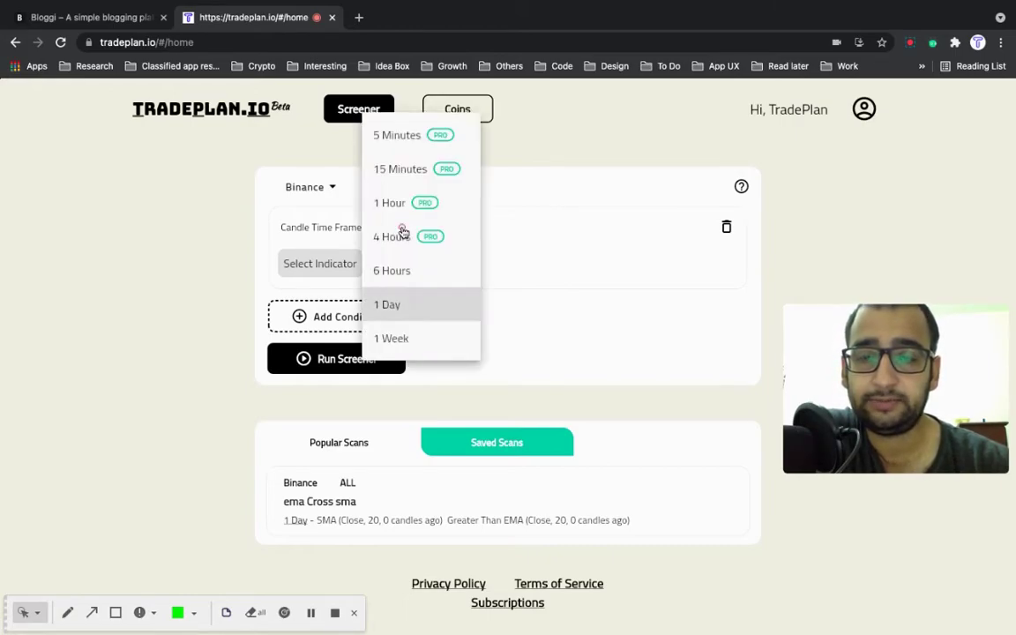
left_click(397, 306)
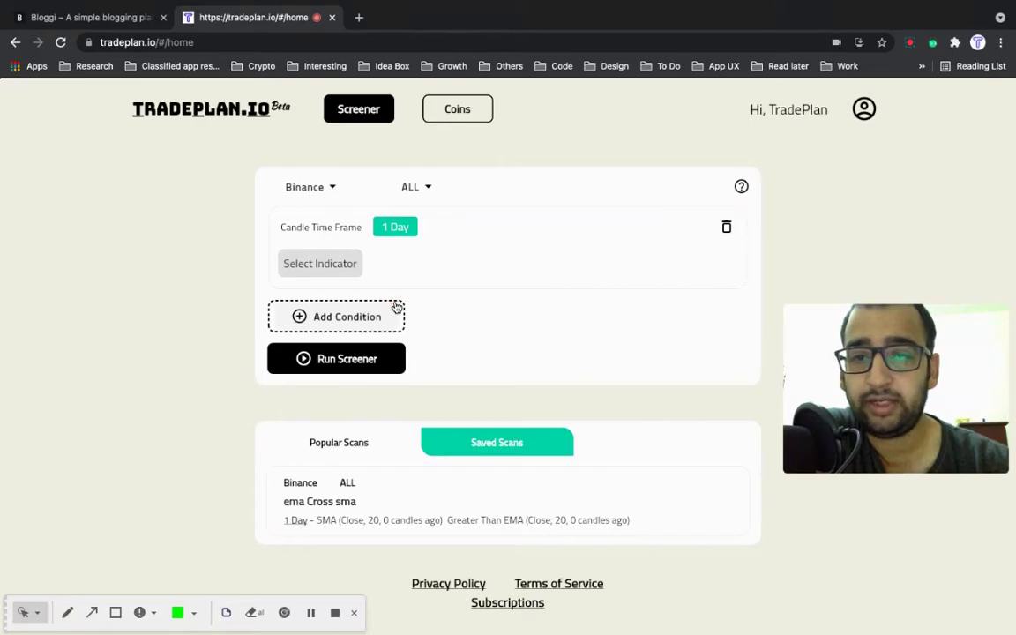
- Choose Close Price as the condition's first indicator, with Candles Ago set to 0
left_click(335, 267)
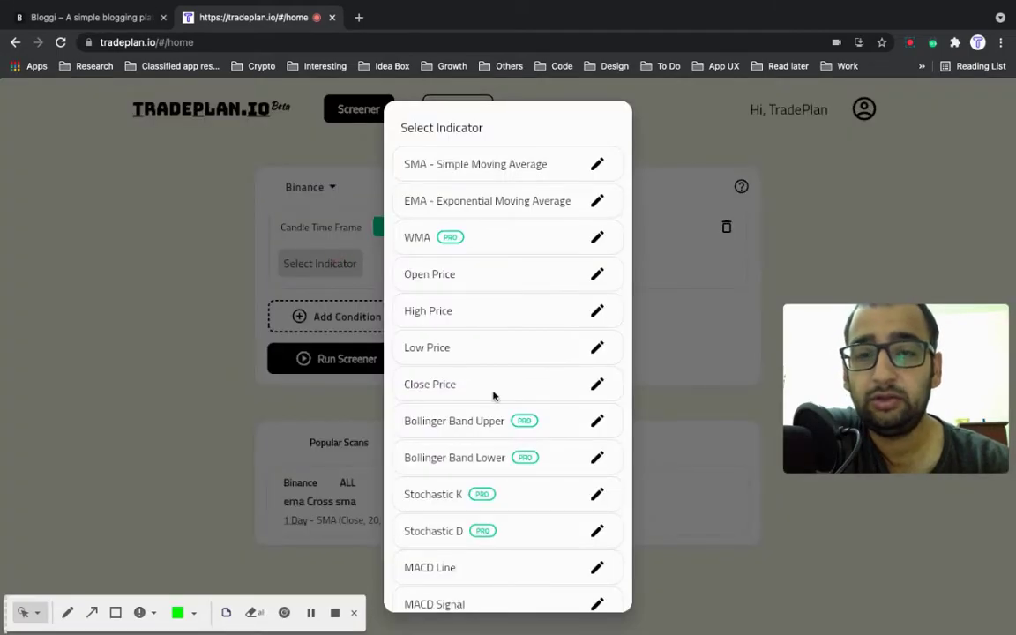
scroll(504, 411, "down", 3)
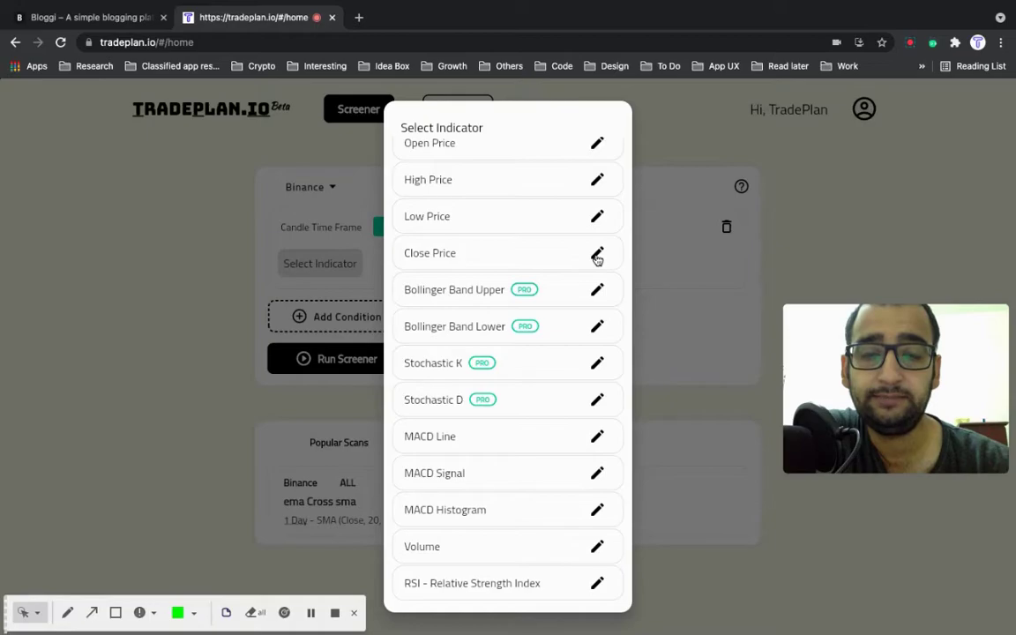
left_click(597, 256)
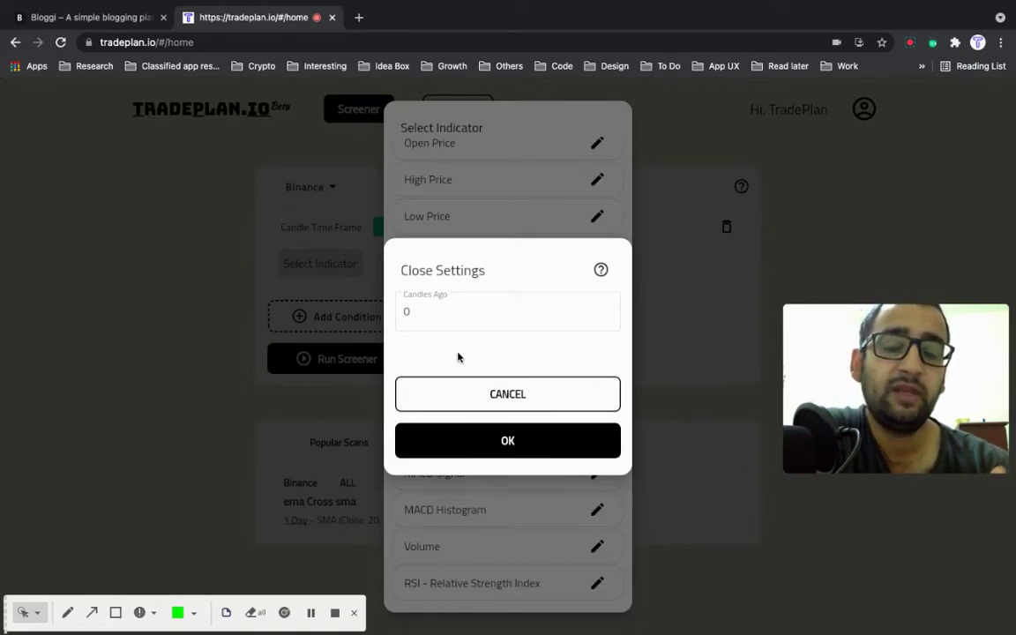
left_click(420, 309)
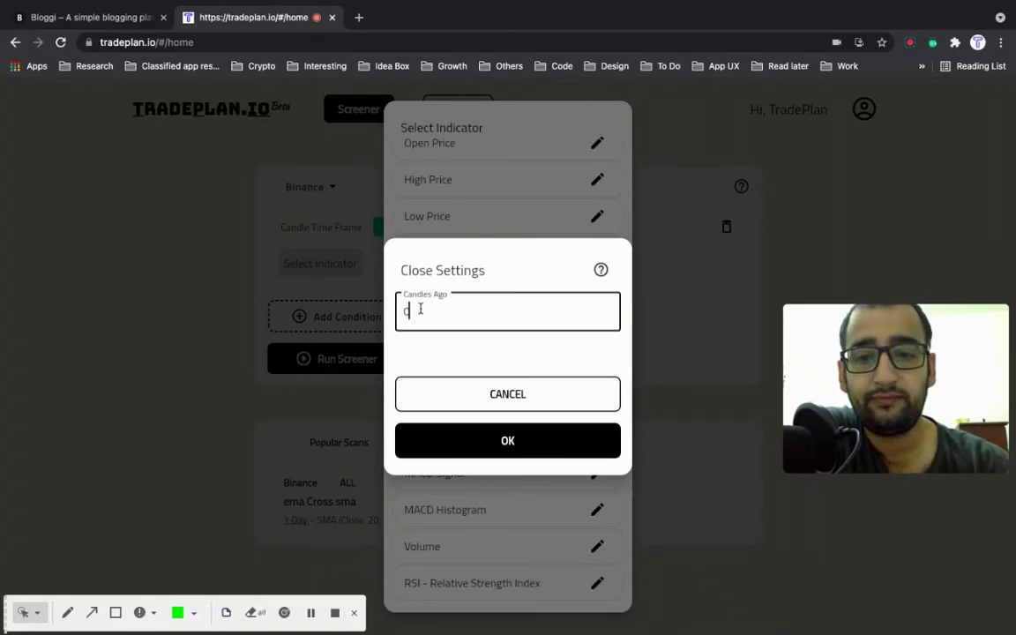
key("BackSpace")
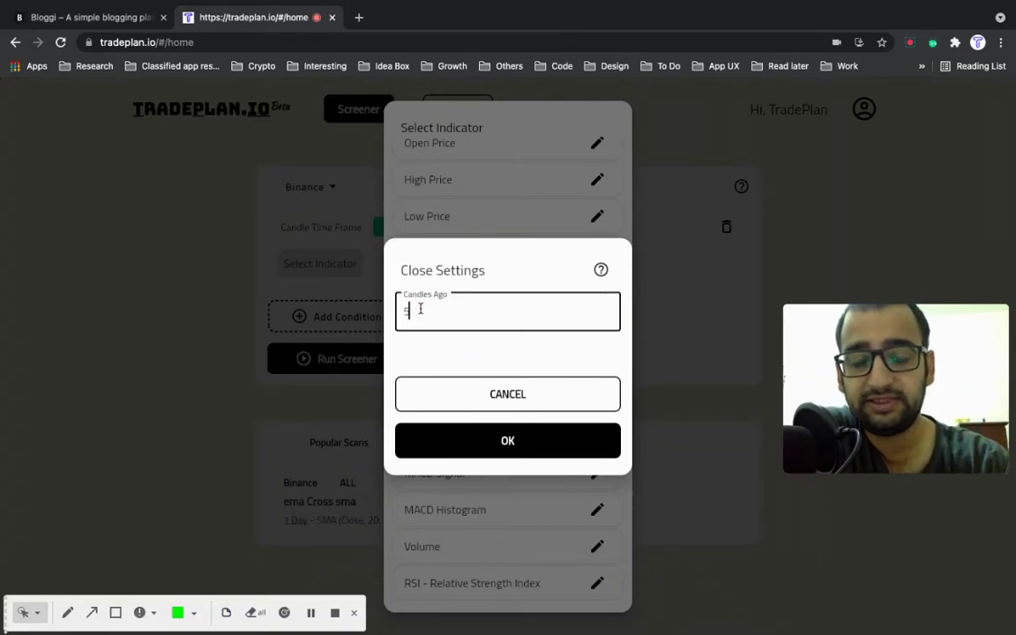
type("5")
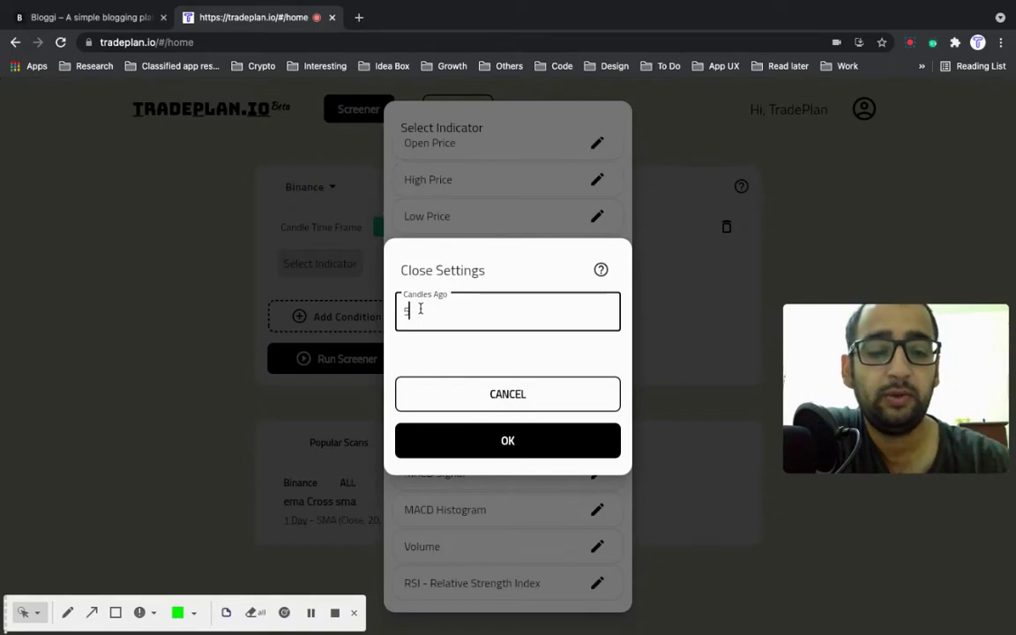
key("BackSpace")
type("0")
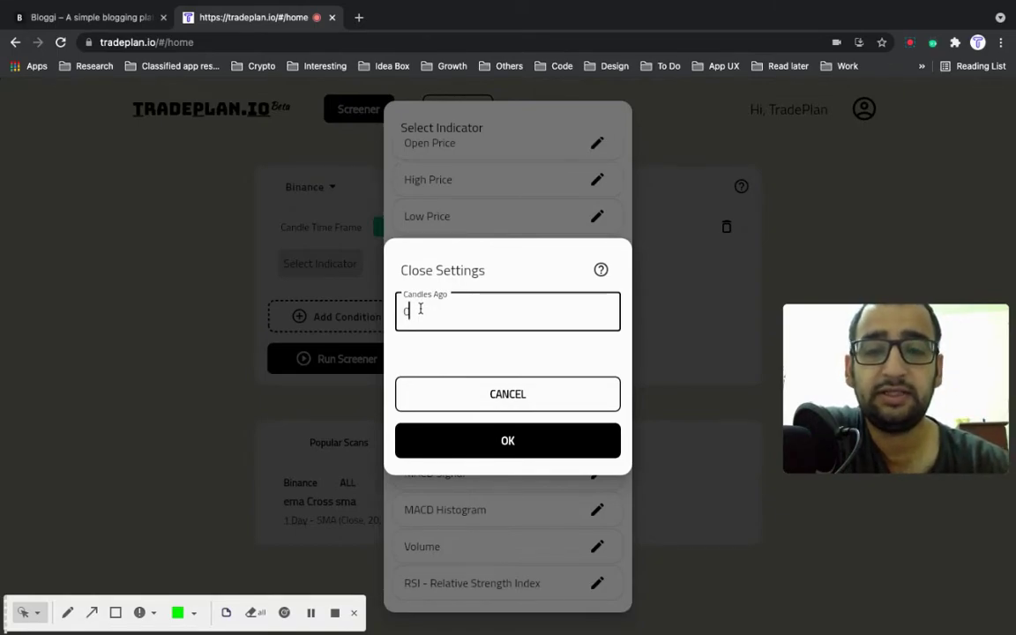
left_click(447, 444)
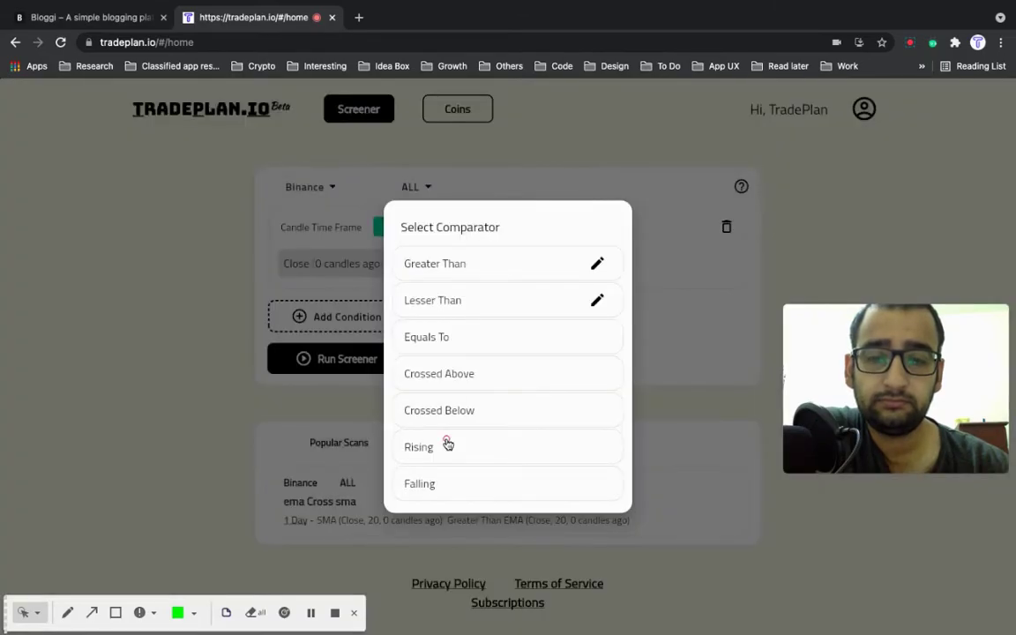
- Complete the condition with the Greater Than comparator in % Greater mode and SMA - Simple Moving Average as the second indicator
left_click(598, 266)
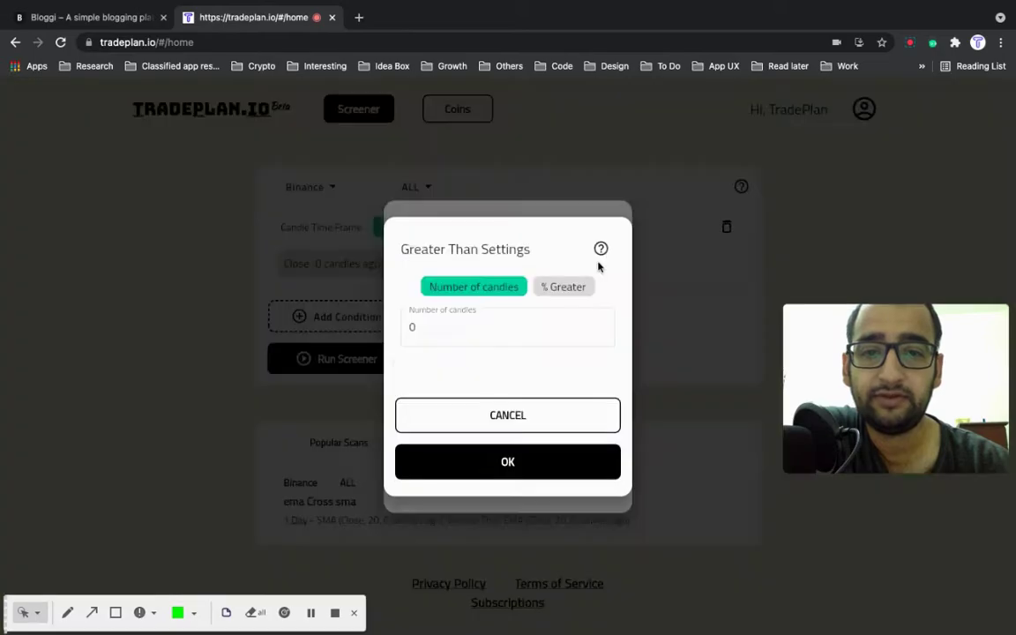
left_click(598, 263)
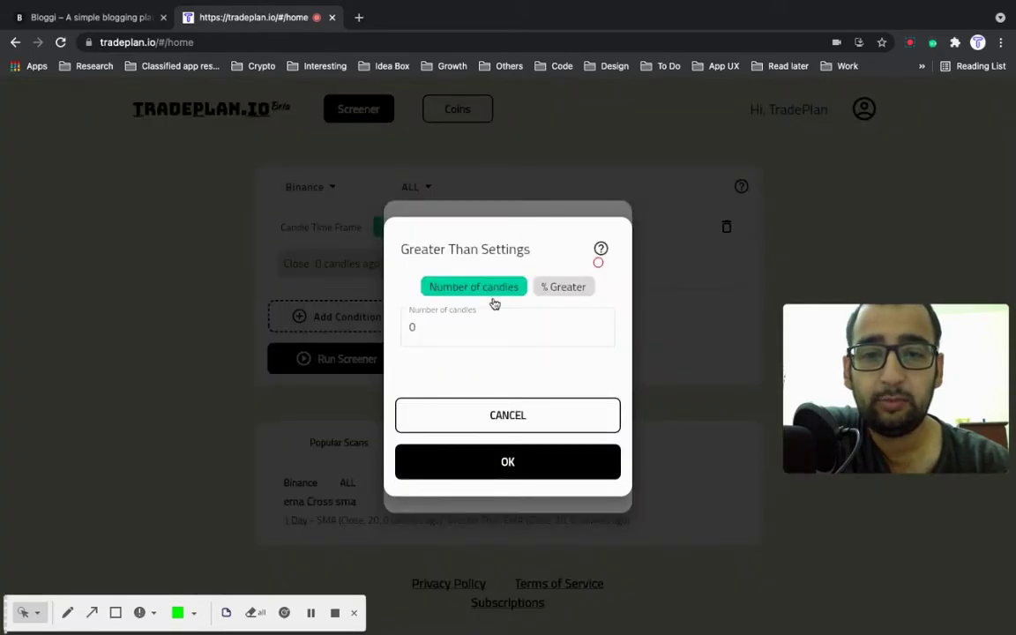
left_click(566, 295)
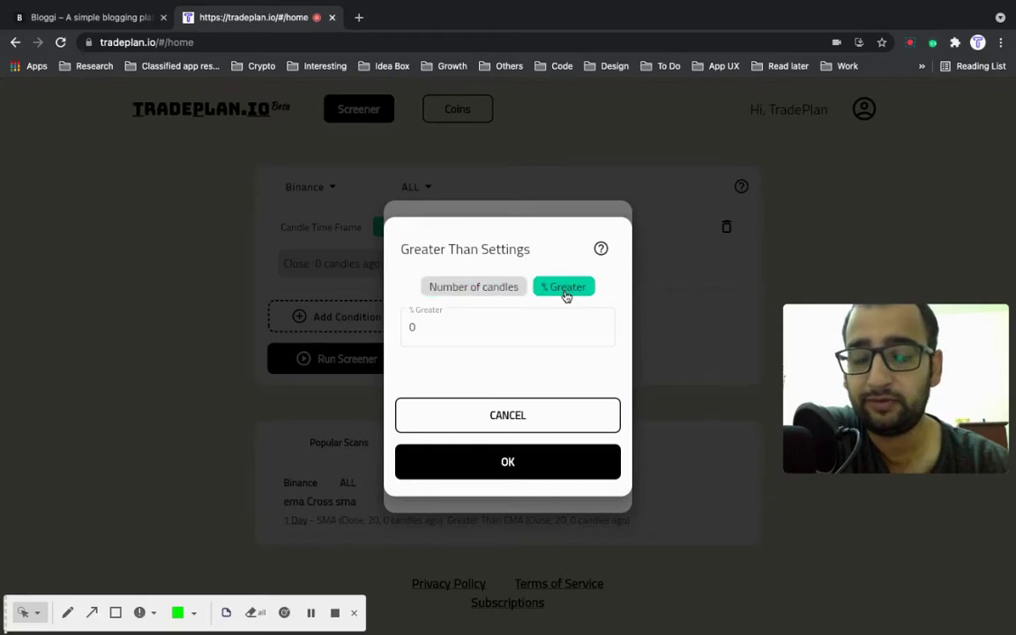
left_click(508, 294)
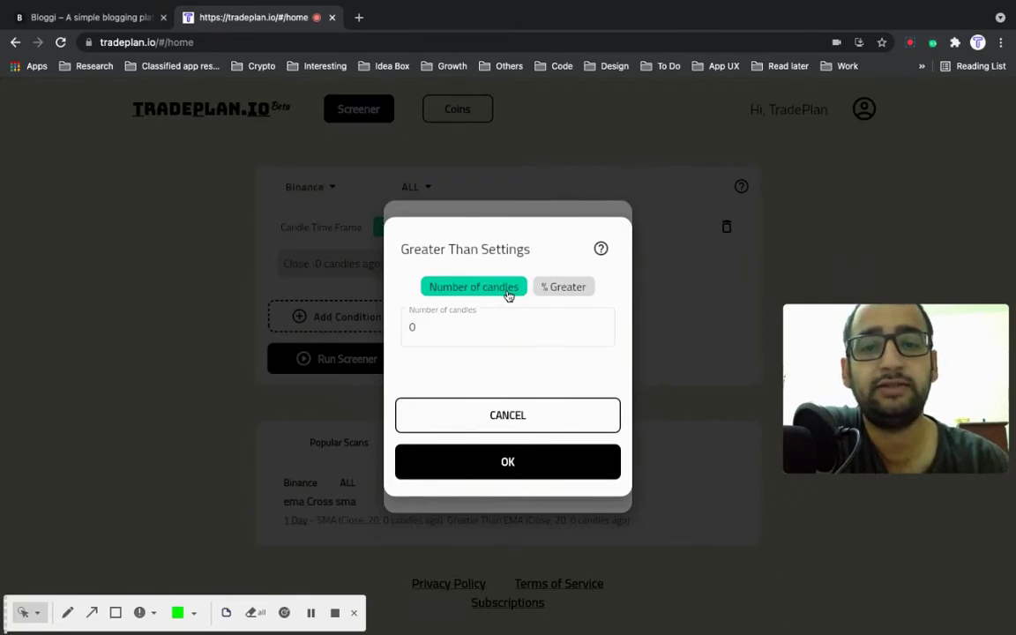
left_click(411, 330)
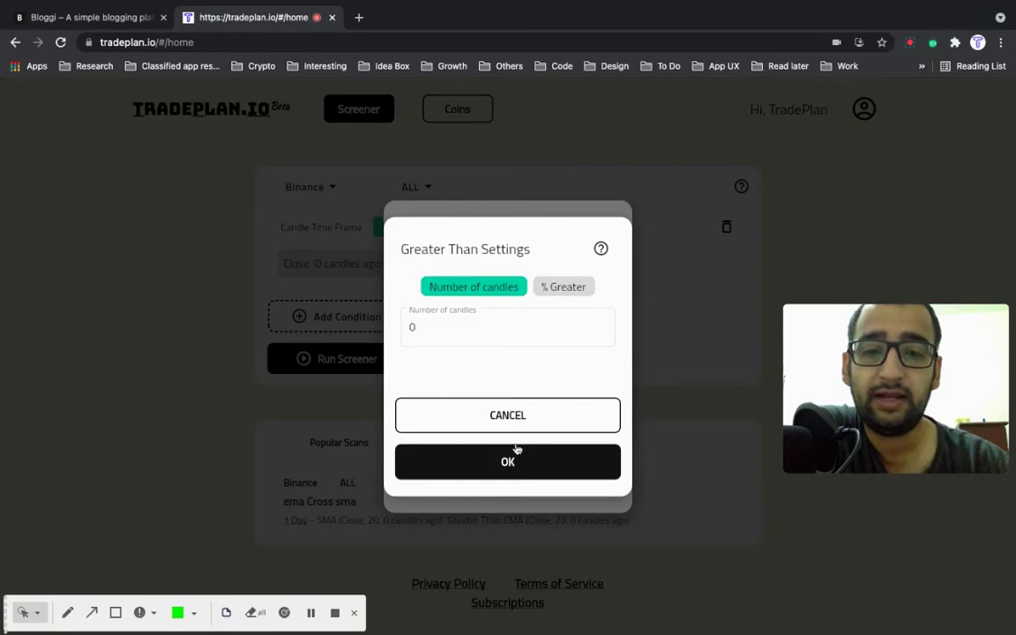
left_click(566, 287)
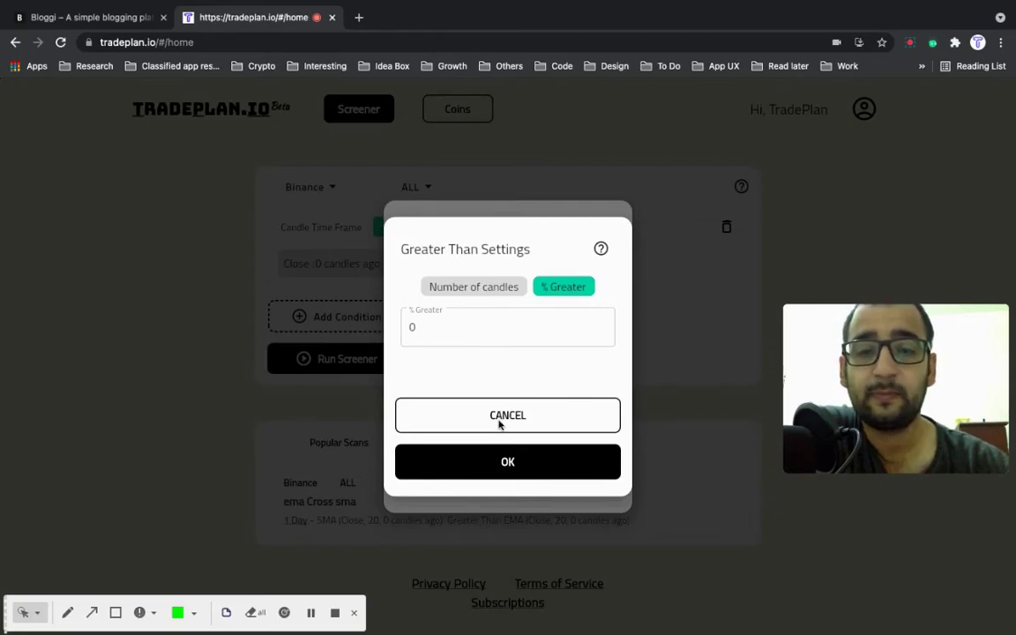
left_click(497, 466)
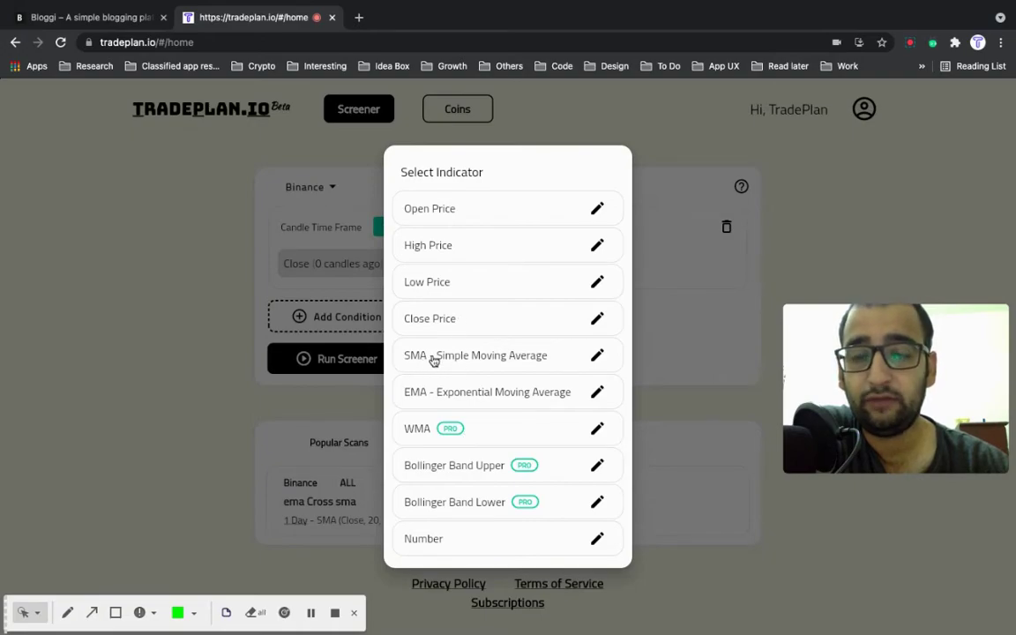
left_click(524, 363)
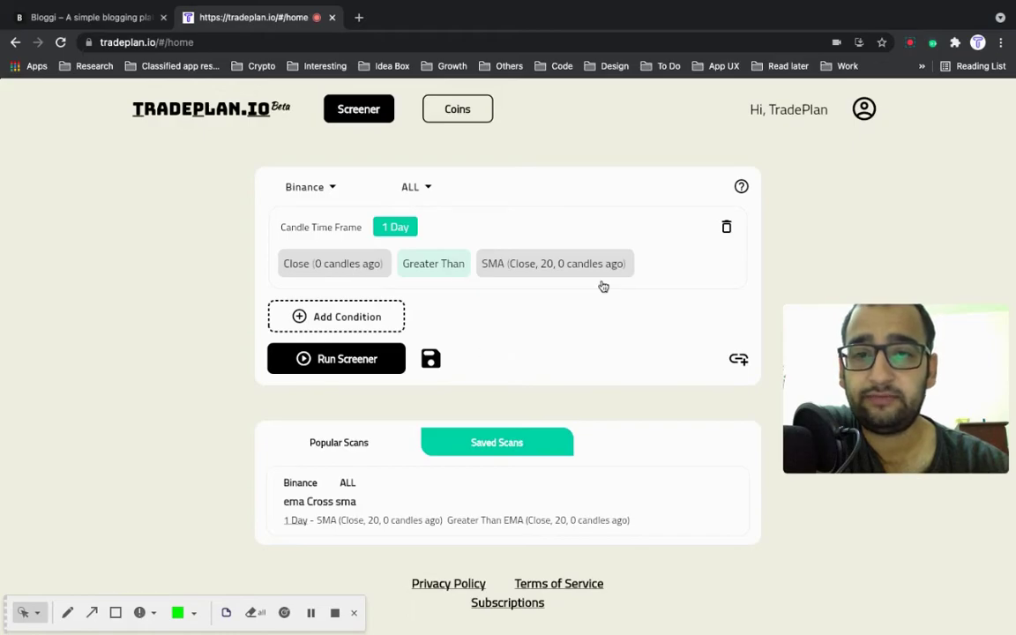
- Run the screener and look through the fetched BTC coin pairs
left_click(362, 365)
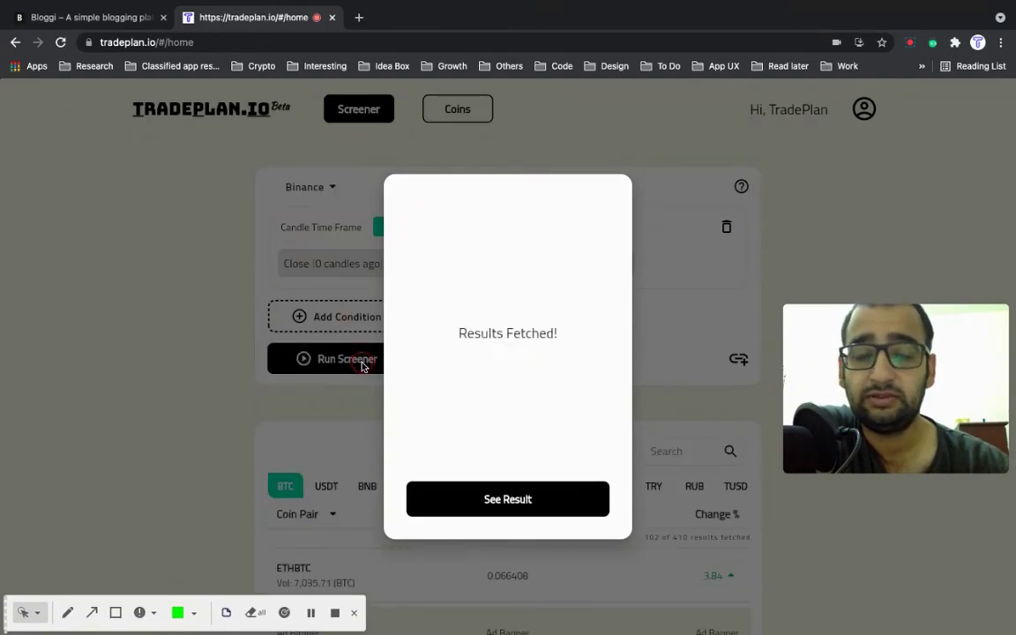
left_click(521, 501)
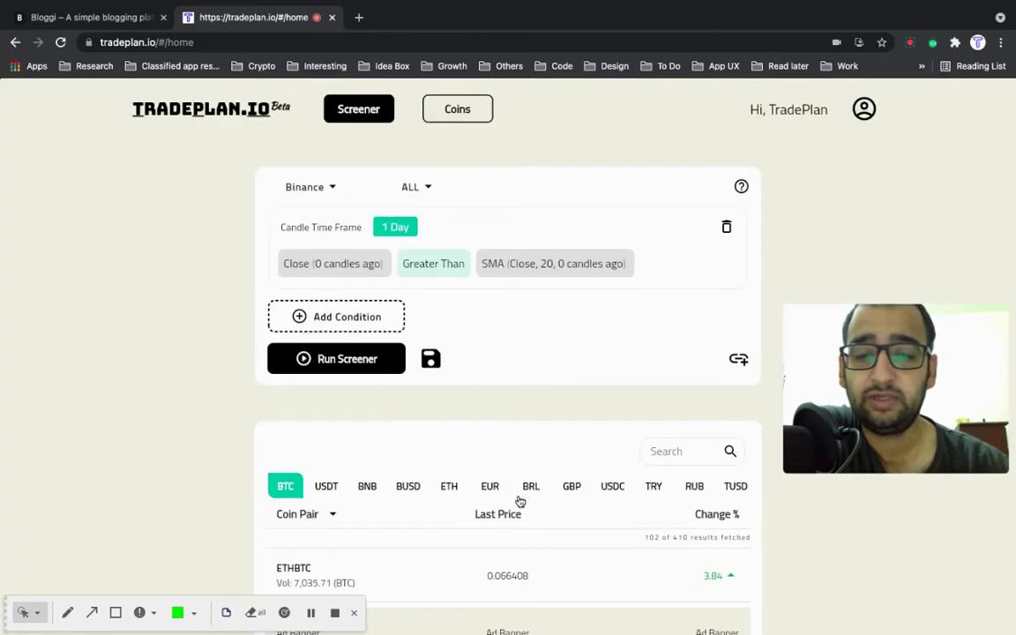
scroll(519, 500, "down", 5)
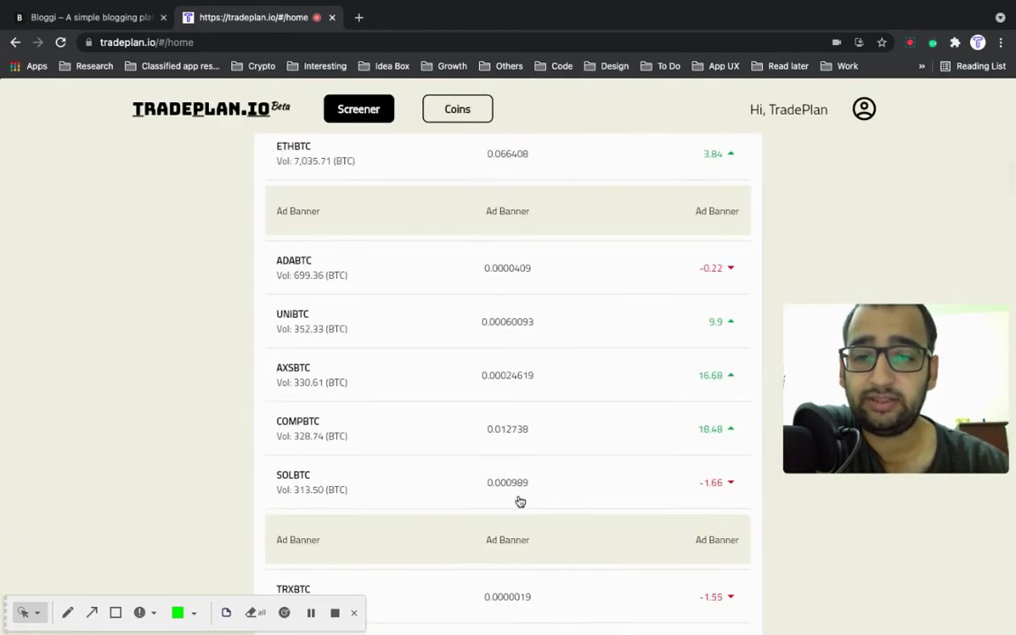
scroll(520, 501, "down", 4)
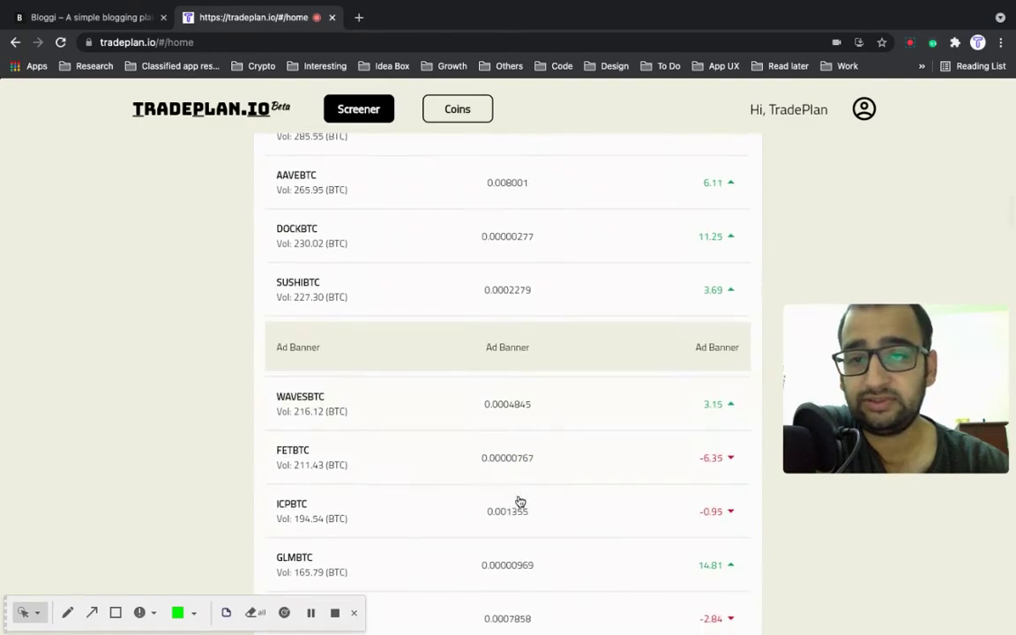
scroll(521, 501, "up", 12)
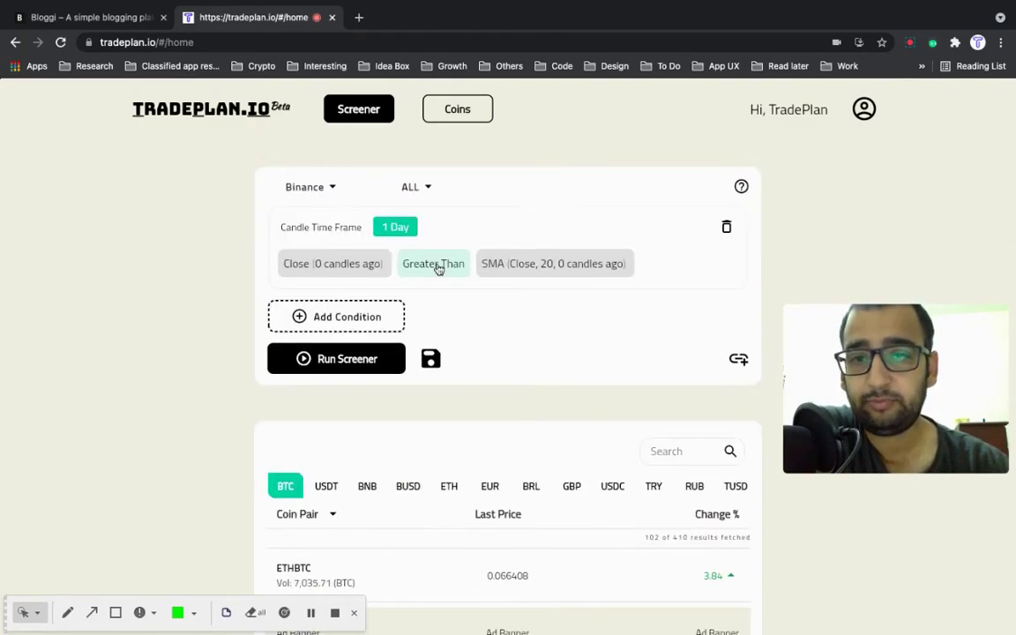
- Change the condition's comparator to Rising and its second indicator to Last X Candle with Candles Ago set to 5
left_click(438, 269)
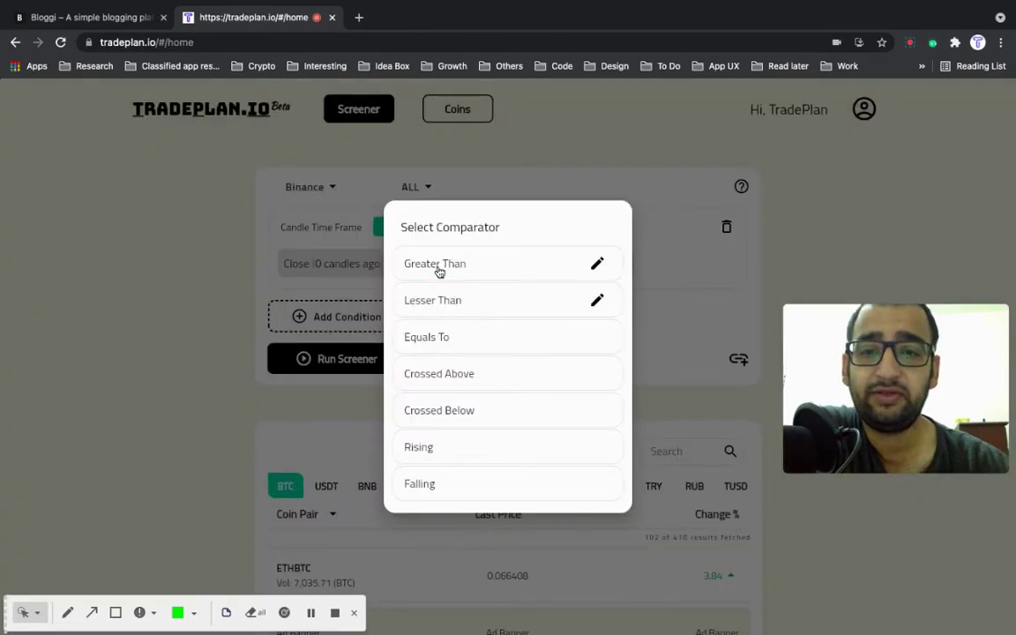
left_click(443, 453)
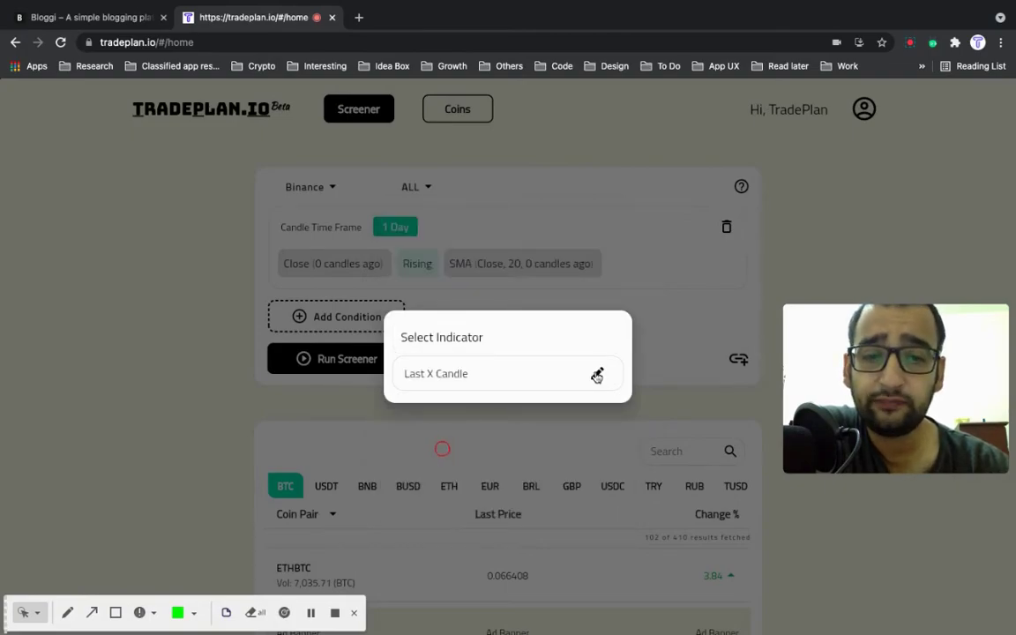
left_click(540, 372)
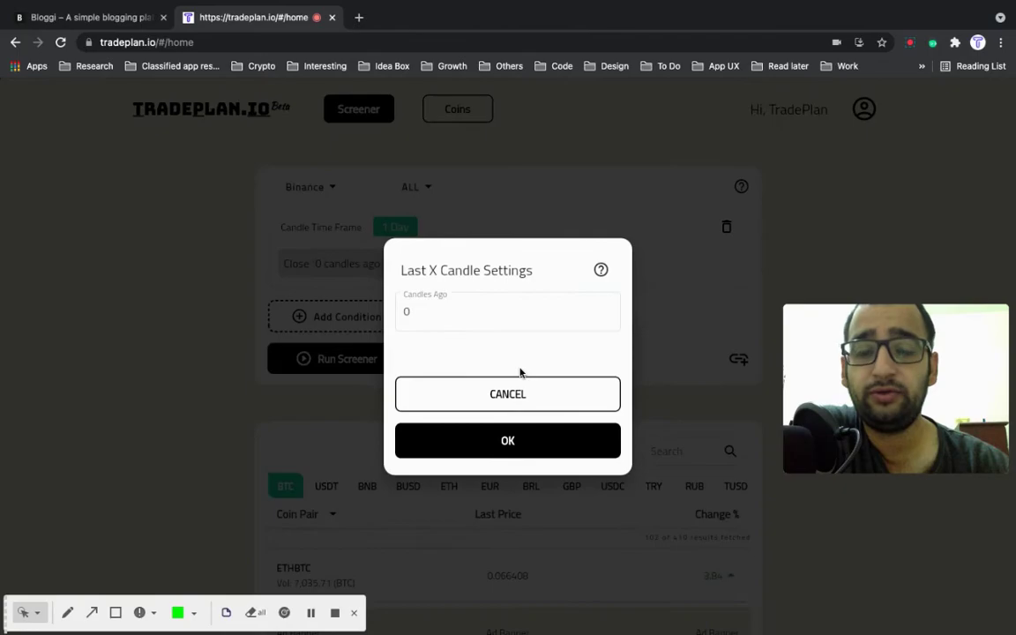
left_click(471, 311)
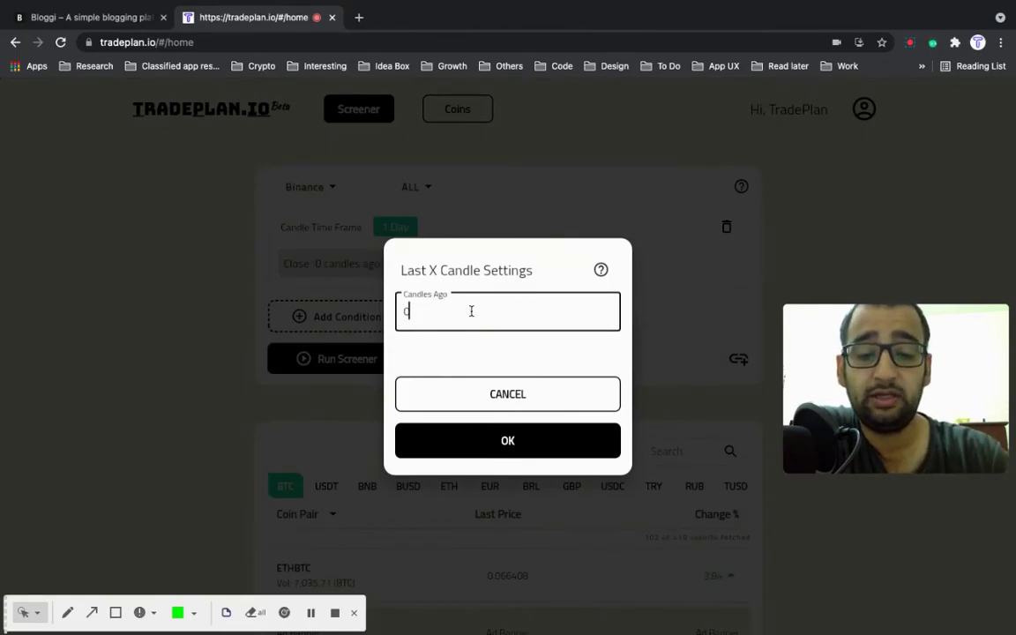
key("BackSpace")
type("5")
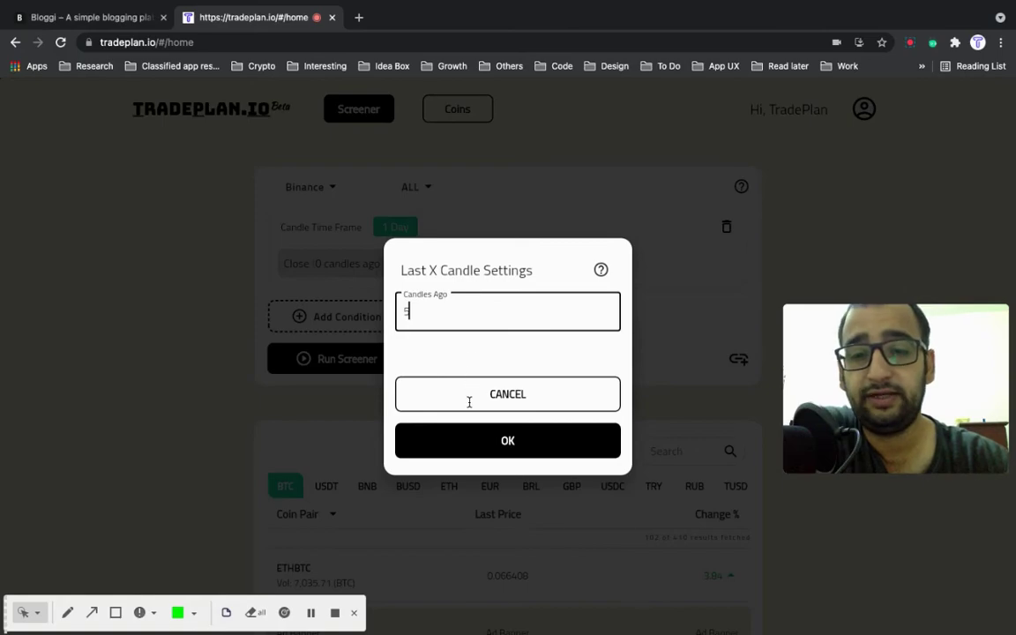
left_click(466, 445)
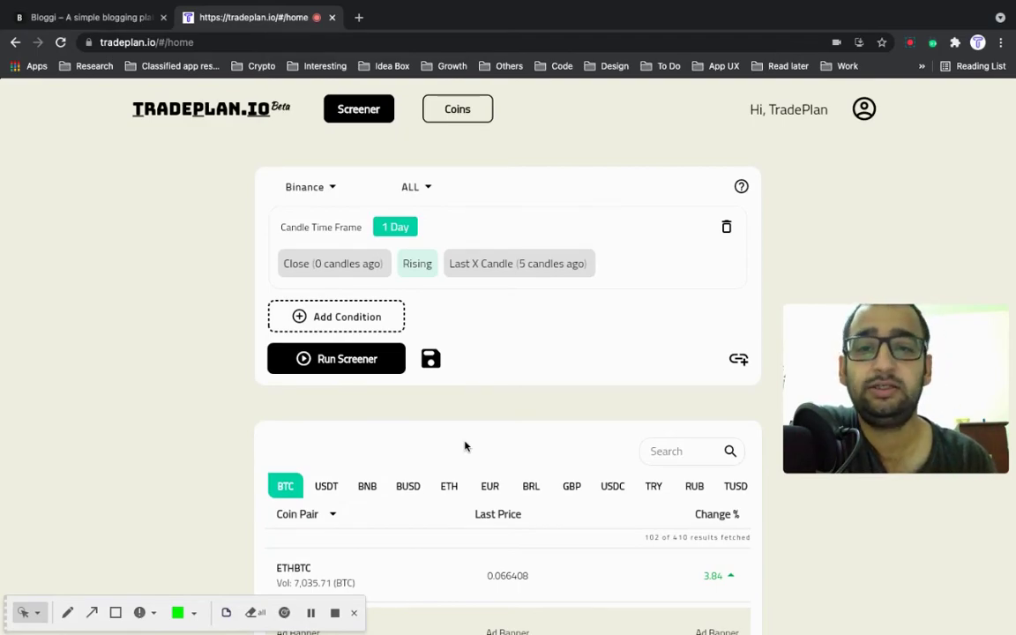
- Run the screener with the rising close price condition and review the fetched BTC coin pairs and their change percentages
left_click(348, 359)
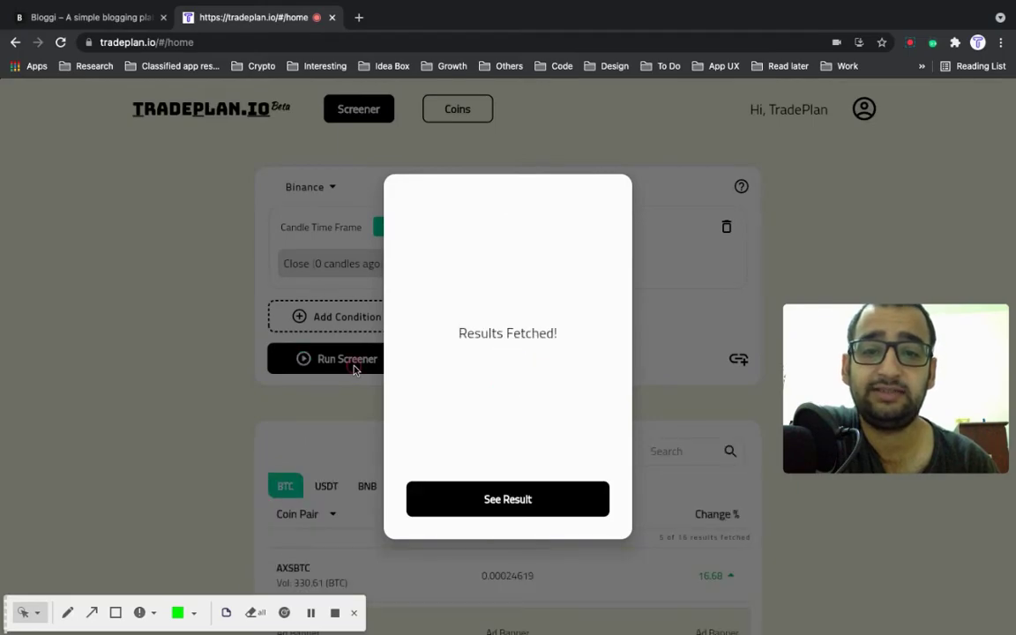
left_click(482, 498)
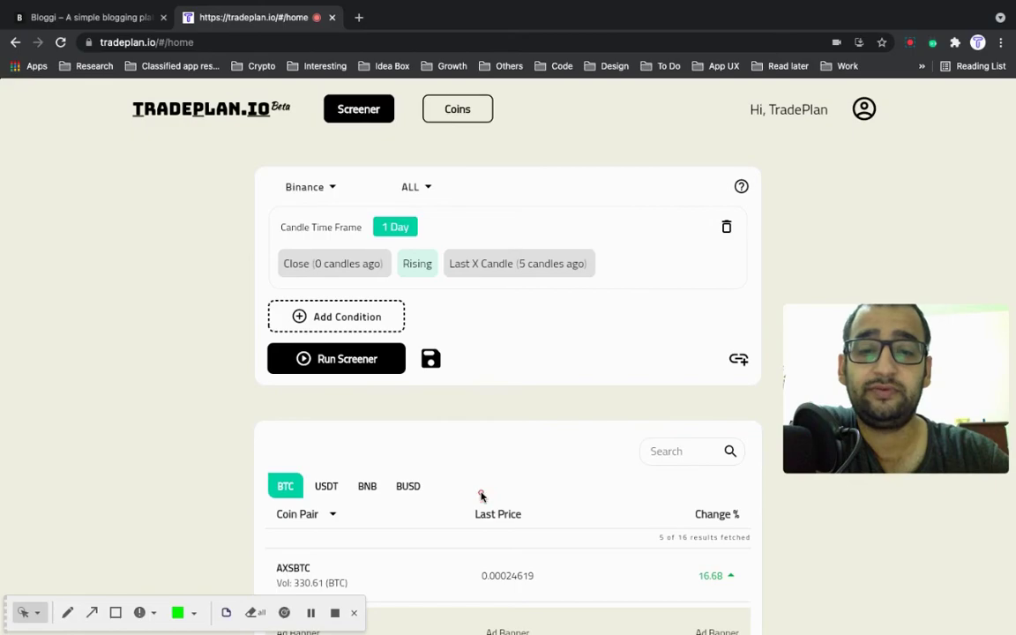
scroll(482, 497, "down", 5)
scroll(482, 496, "down", 3)
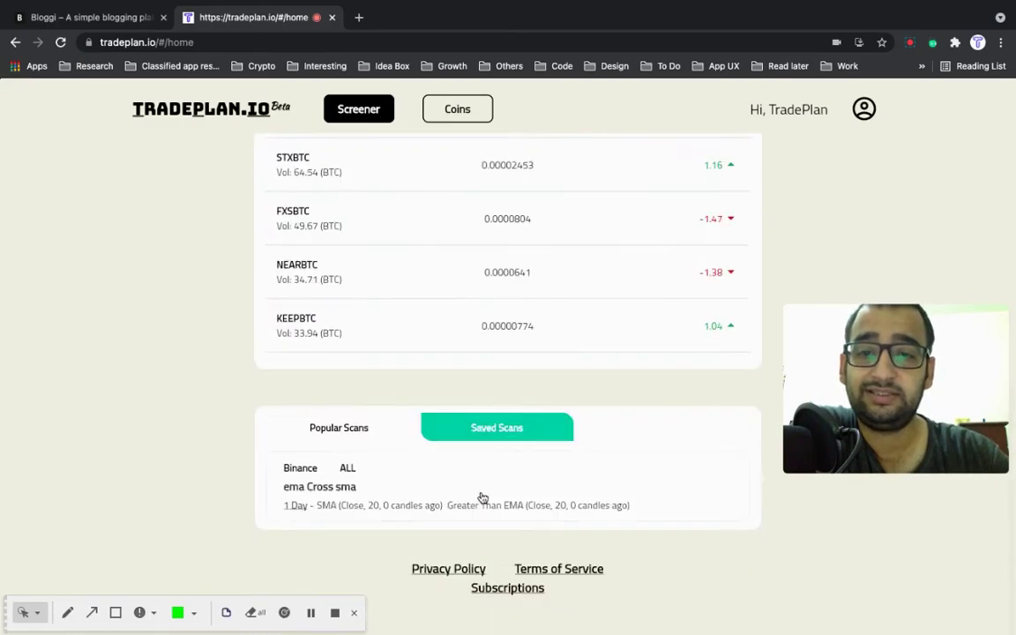
scroll(481, 498, "up", 3)
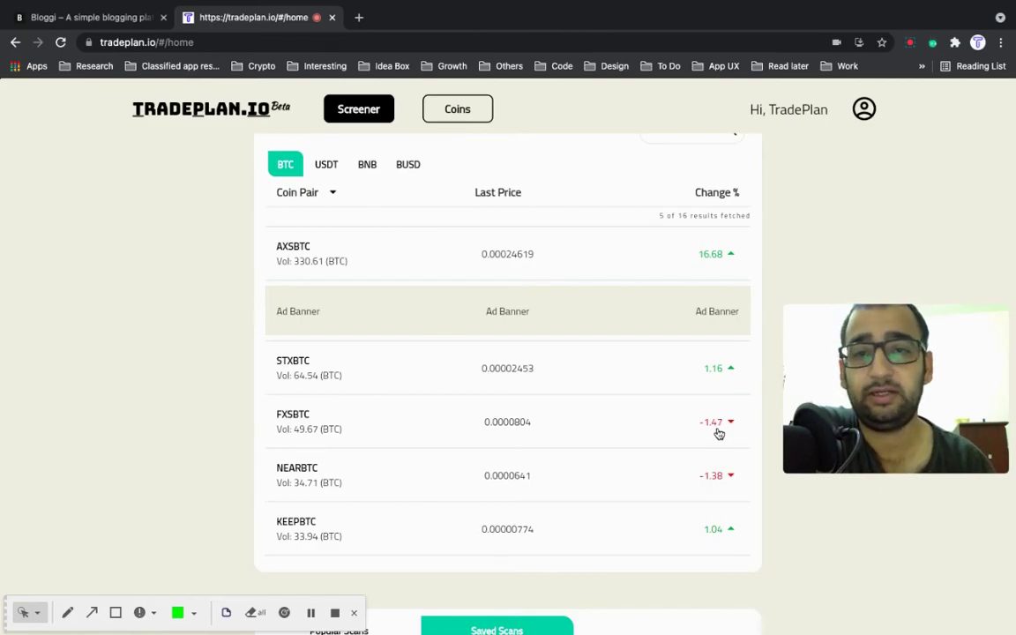
scroll(719, 432, "up", 5)
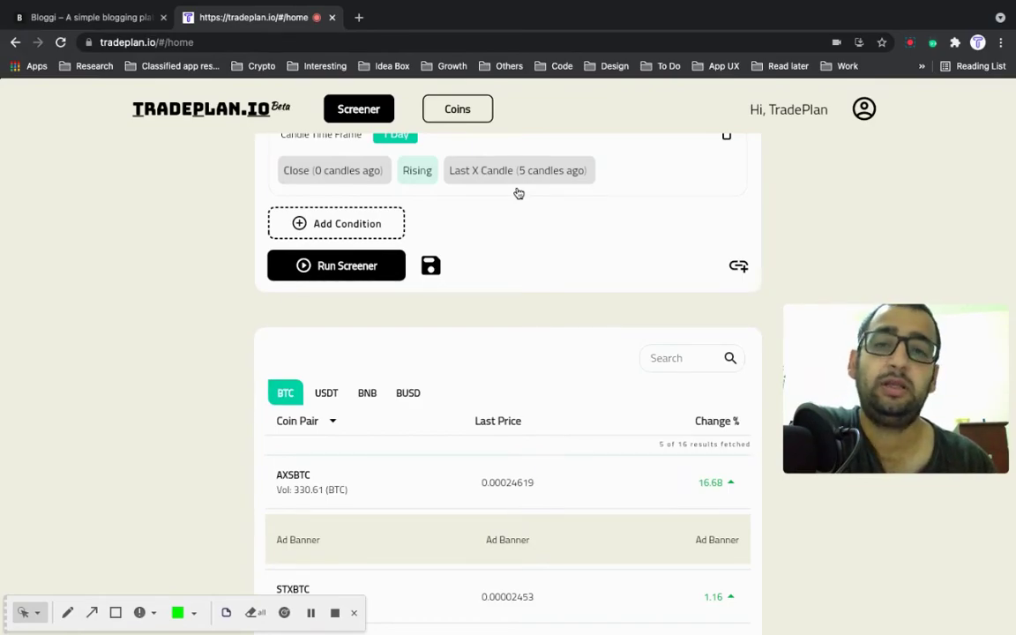
- Generate a share URL for the screener and copy it to the clipboard
scroll(519, 193, "up", 2)
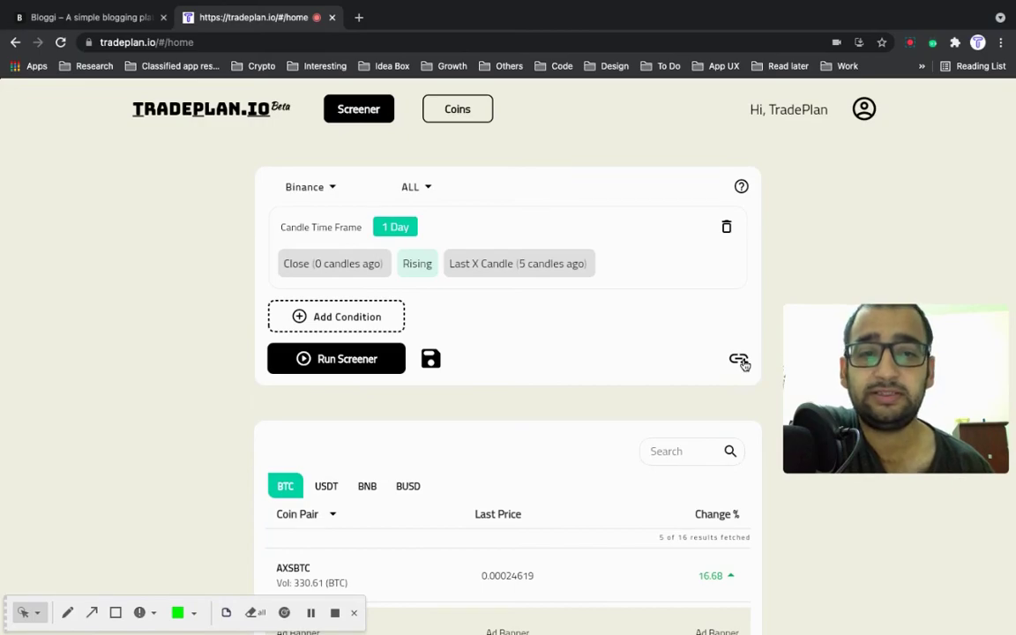
left_click(739, 360)
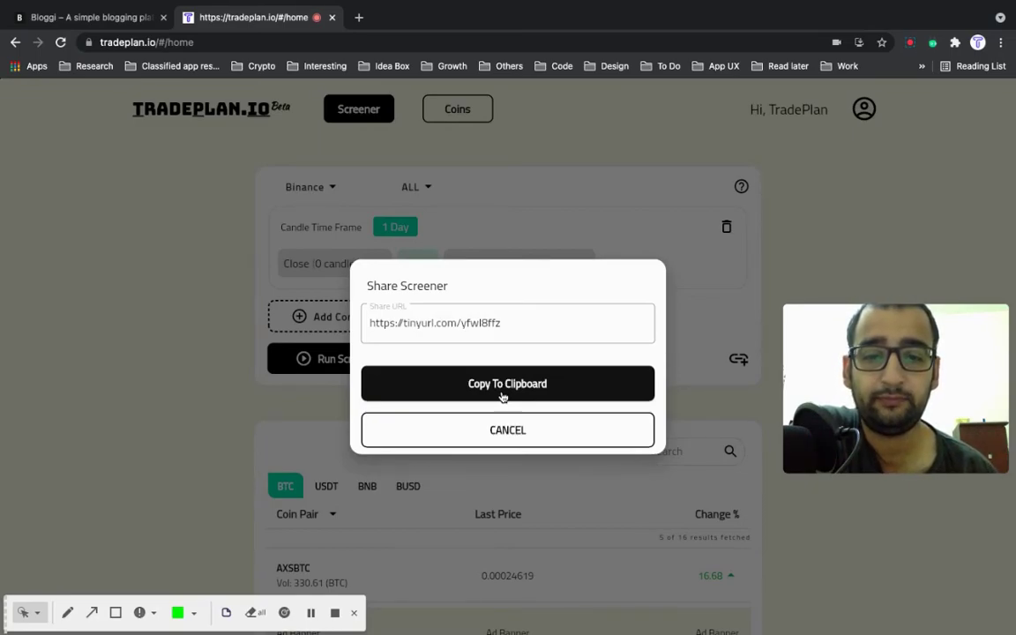
left_click(503, 385)
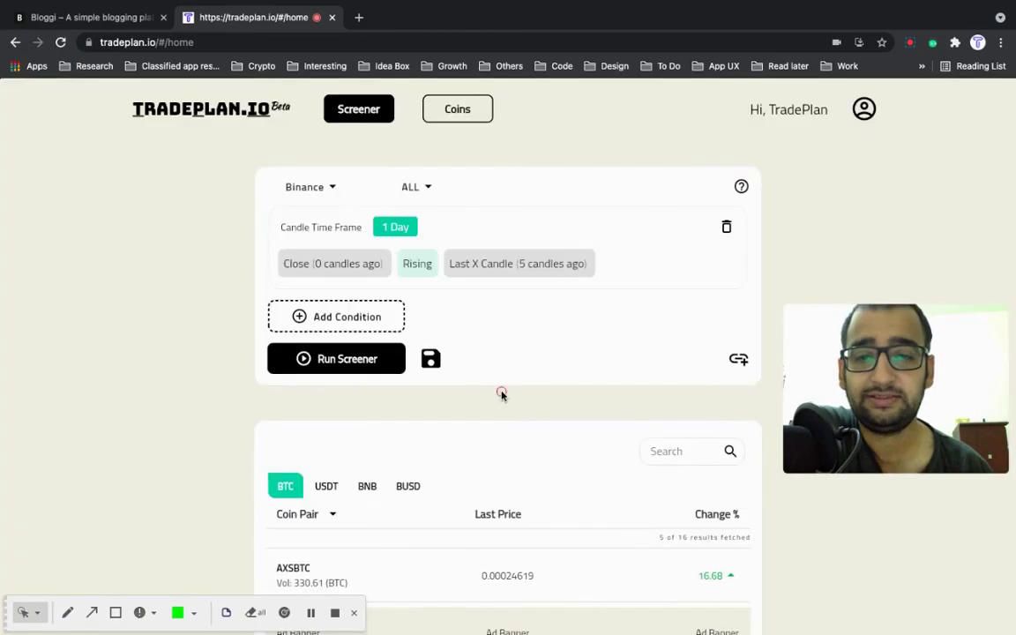